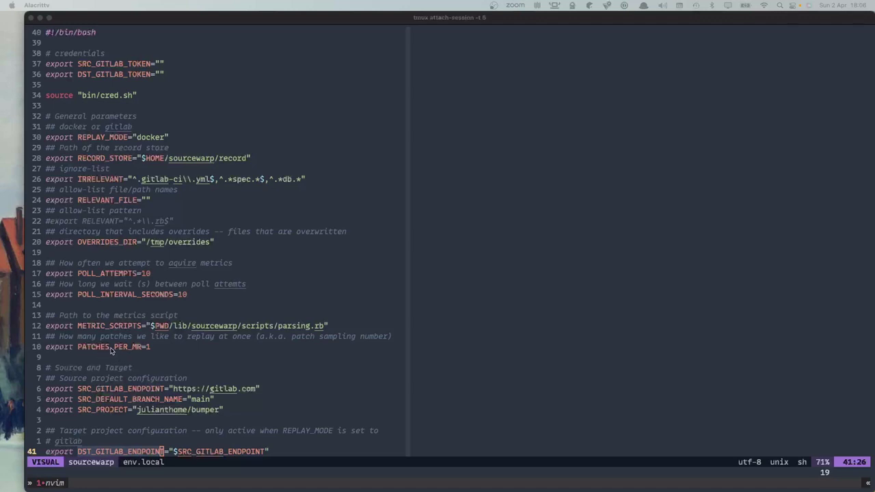
- Highlight the source variables SRC_GITLAB_ENDPOINT, SRC_DEFAULT_BRANCH_NAME and SRC_PROJECT in env.local
scroll(112, 350, down, 7)
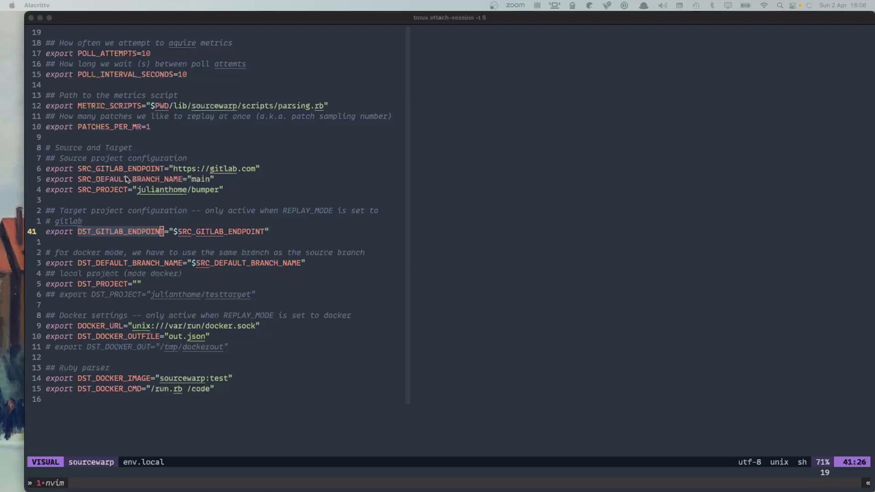
drag(79, 171, 162, 174)
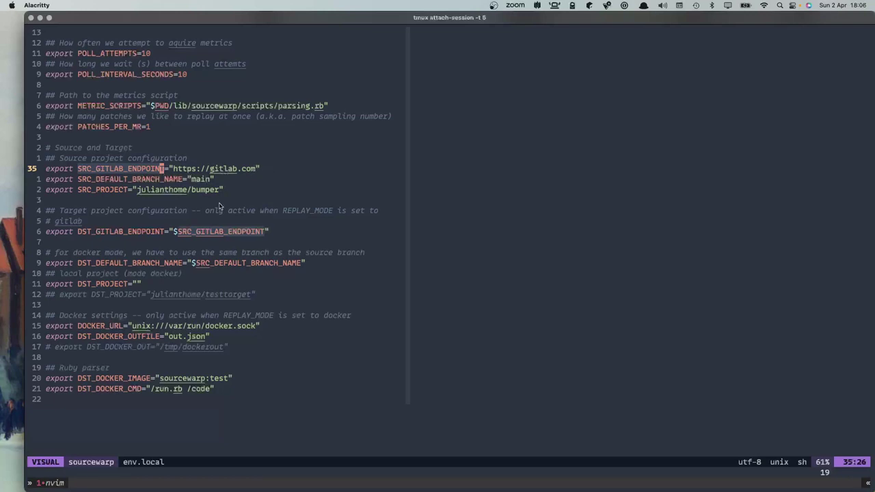
drag(77, 179, 188, 180)
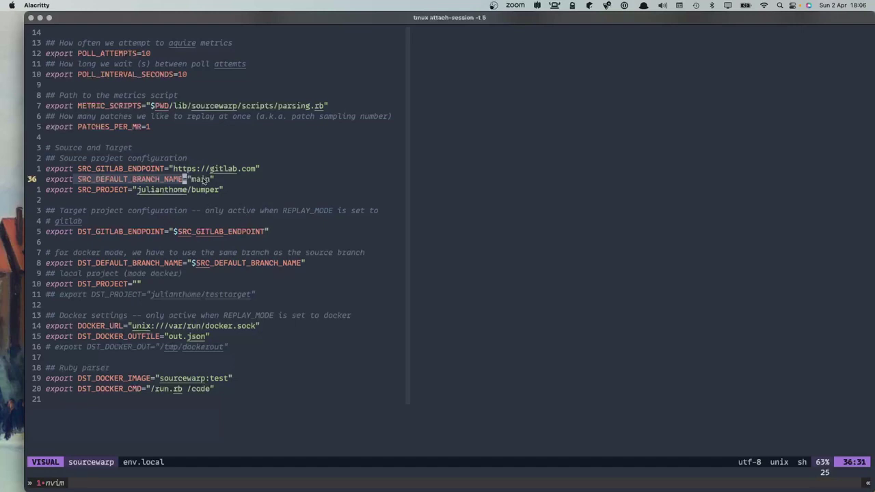
drag(78, 191, 218, 194)
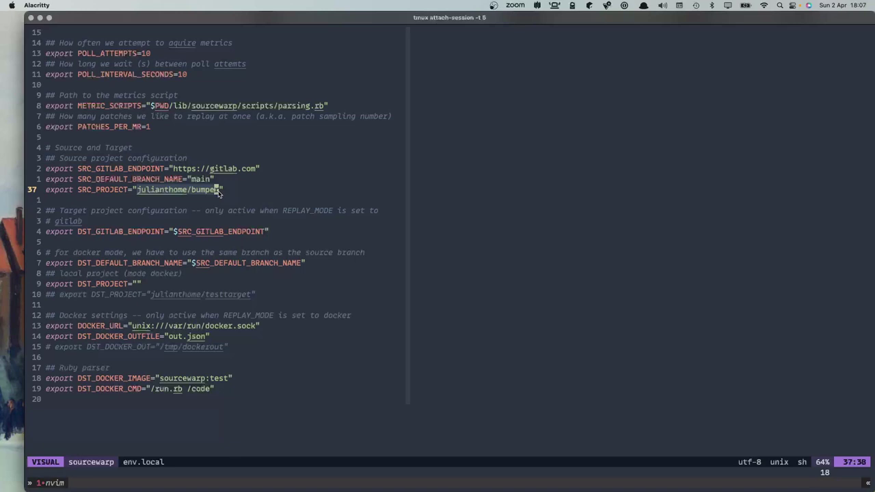
- Highlight DST_GITLAB_ENDPOINT, DST_DEFAULT_BRANCH_NAME, DST_PROJECT and then the whole Docker settings block
drag(78, 236, 165, 235)
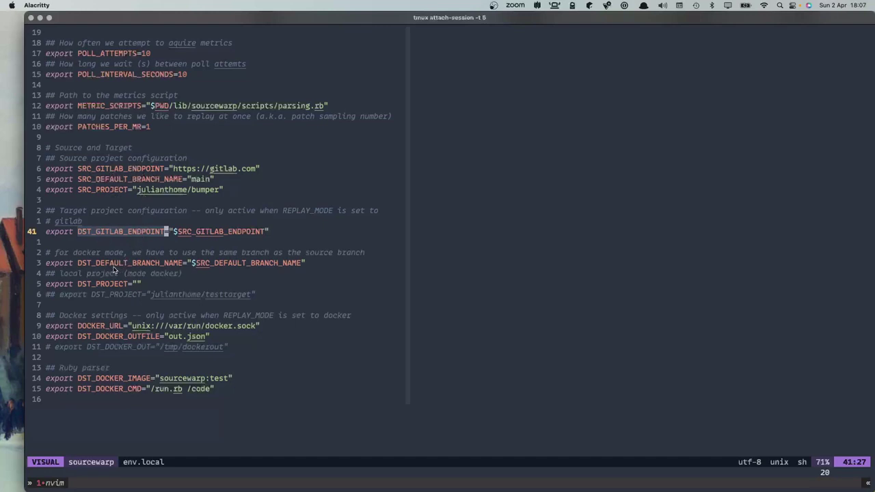
drag(78, 264, 185, 265)
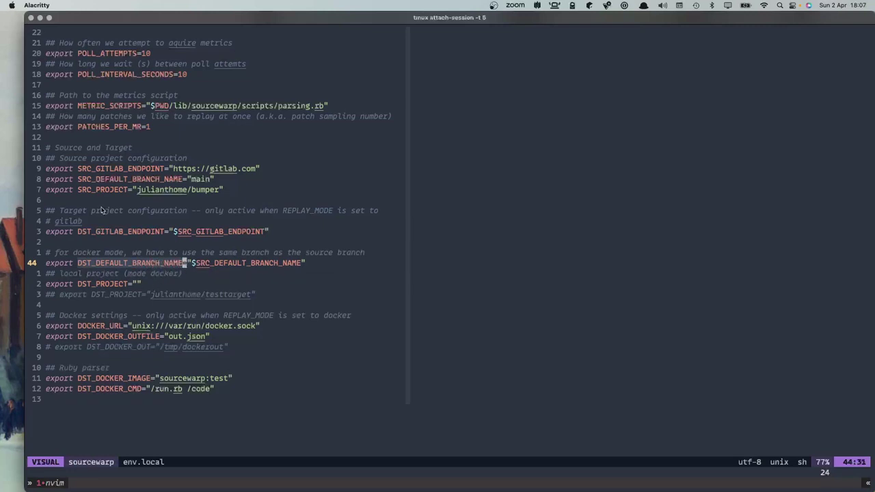
drag(79, 287, 129, 288)
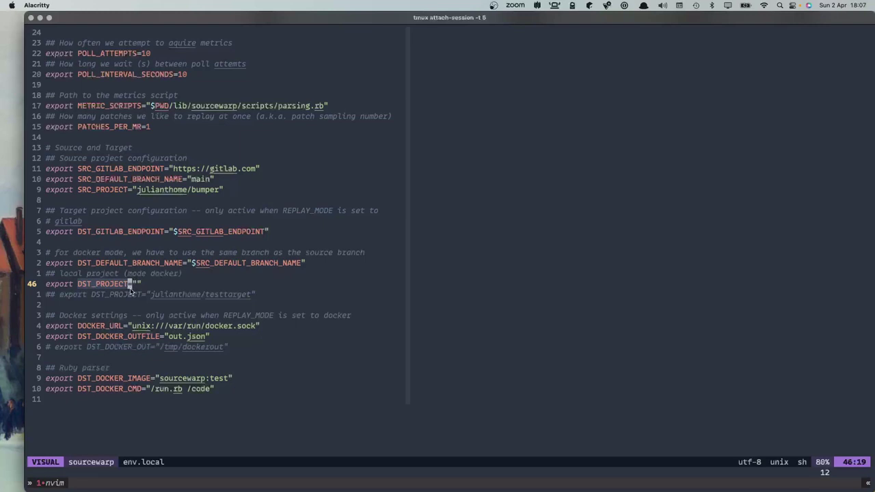
drag(43, 327, 220, 395)
- Clear the Docker block selection and highlight the out.json output file setting
click(221, 395)
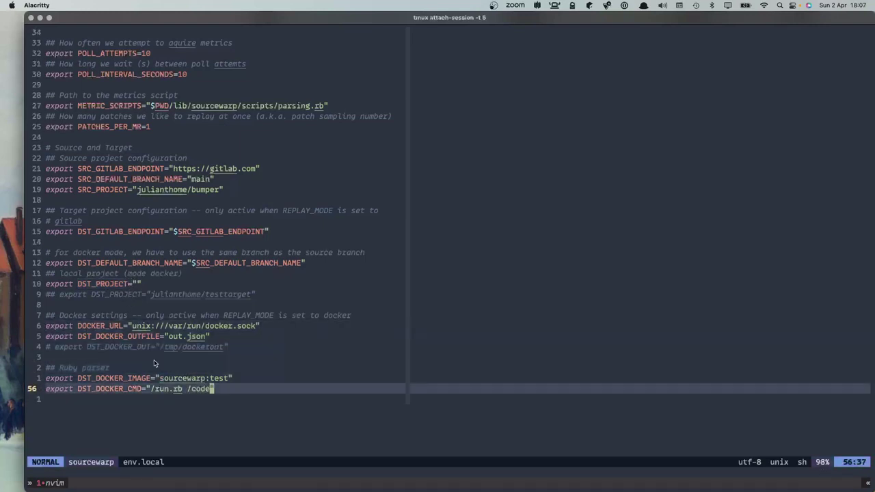
drag(78, 337, 204, 337)
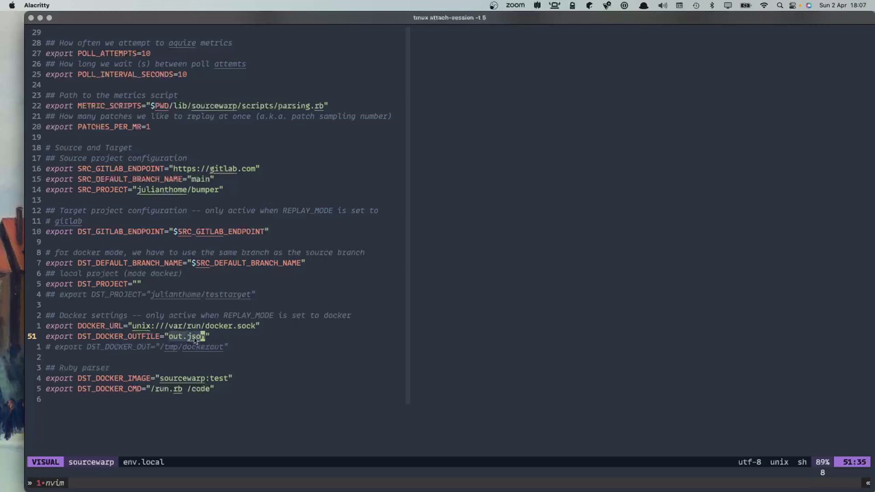
click(174, 337)
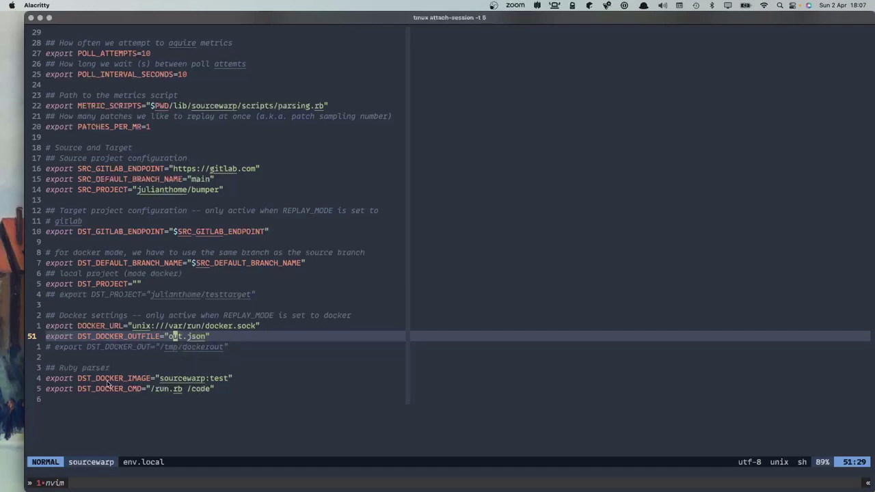
- Highlight DST_DOCKER_IMAGE, DST_DOCKER_CMD and the whole Ruby parser section, then clear the selection
drag(80, 380, 227, 379)
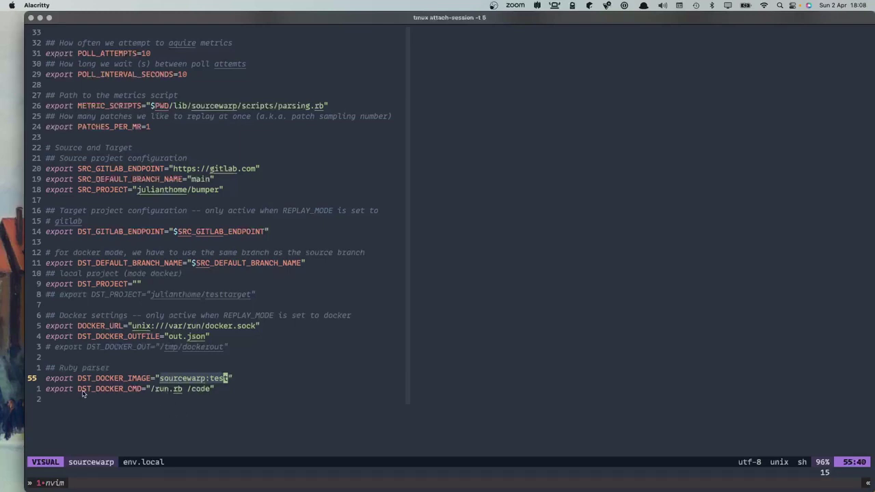
drag(78, 391, 143, 393)
drag(210, 395, 48, 371)
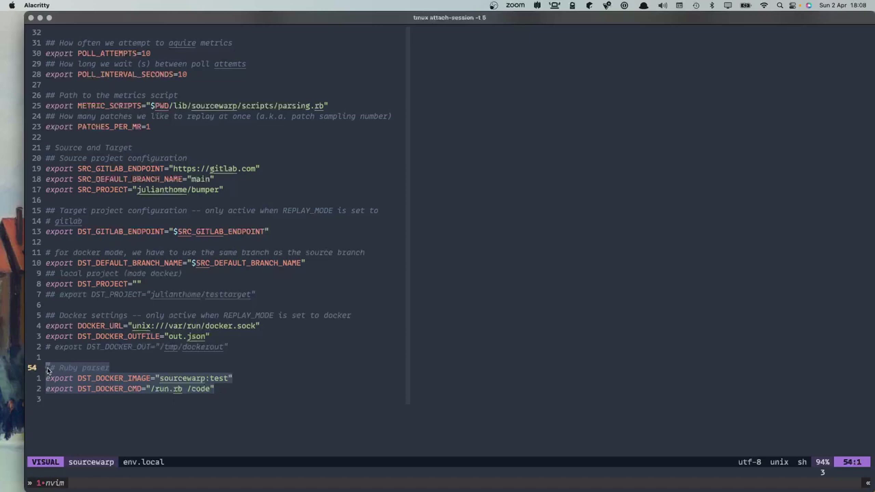
click(149, 401)
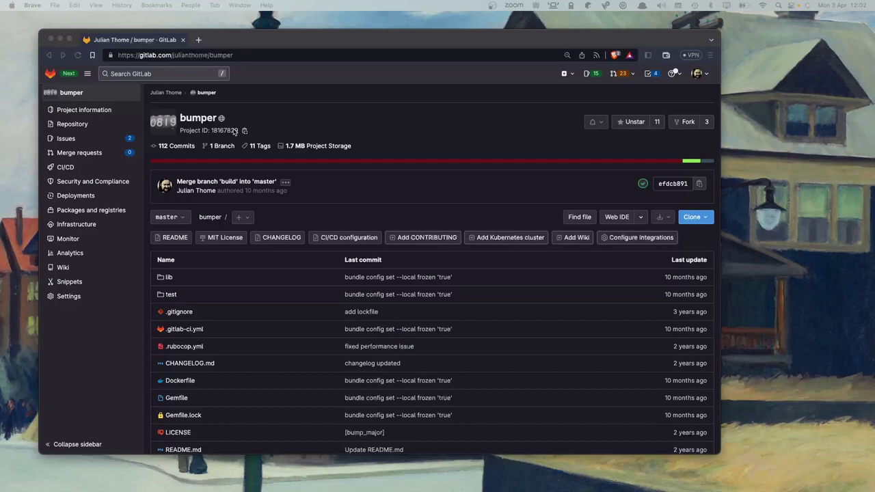
scroll(202, 244, down, 5)
scroll(232, 267, up, 3)
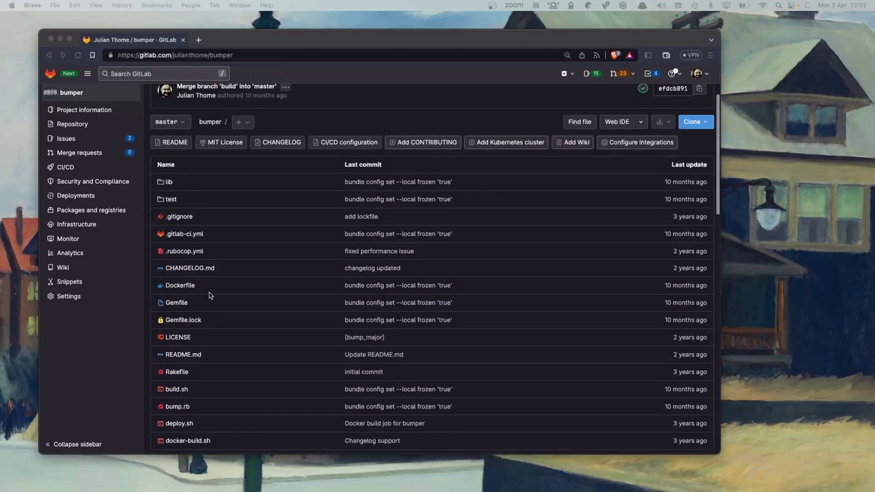
scroll(209, 295, up, 2)
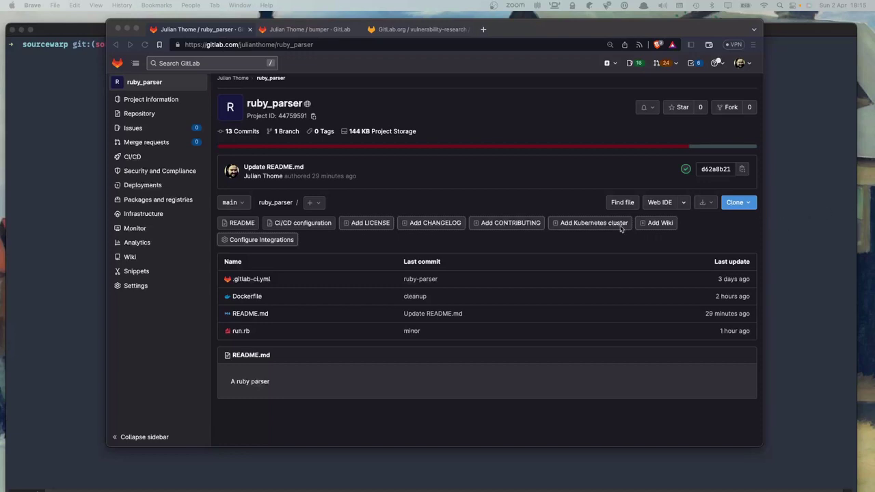
- View ruby_parser's Dockerfile, highlighting the line-3 gem install command, then open run.rb
scroll(328, 135, up, 1)
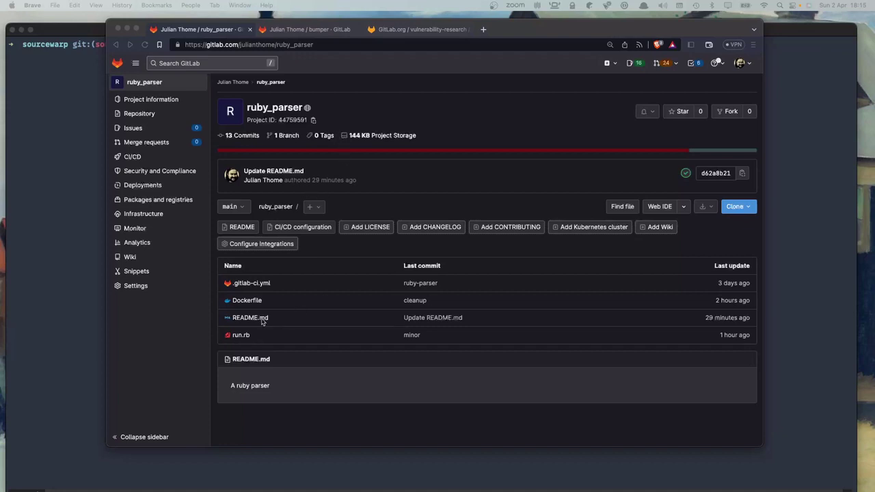
click(247, 302)
click(246, 302)
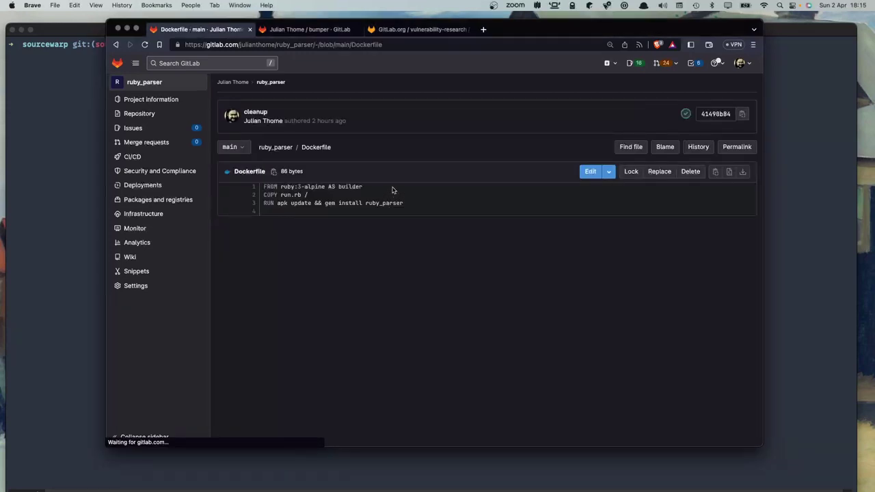
drag(275, 203, 373, 202)
click(373, 204)
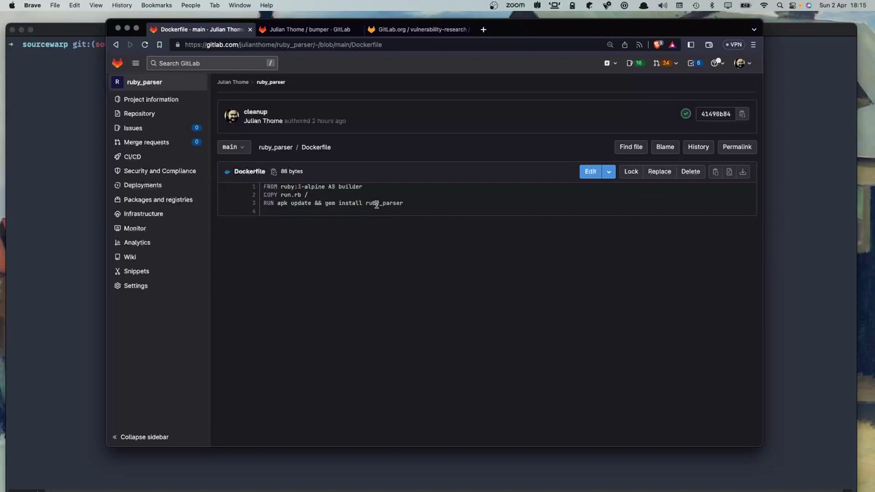
click(116, 45)
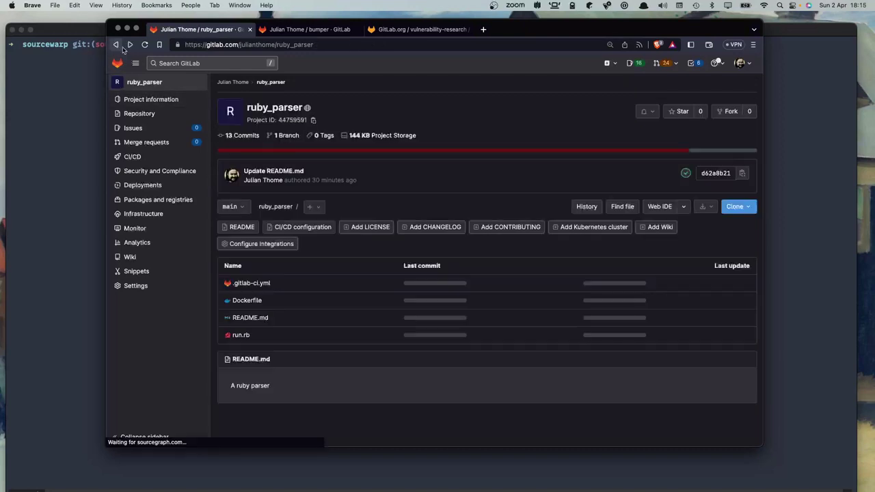
click(246, 342)
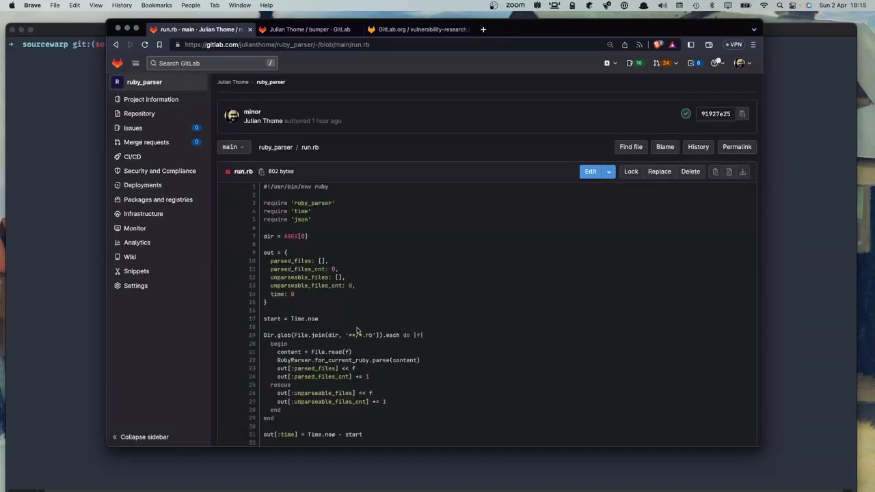
drag(344, 335, 375, 335)
drag(276, 361, 420, 360)
click(348, 396)
drag(277, 368, 257, 394)
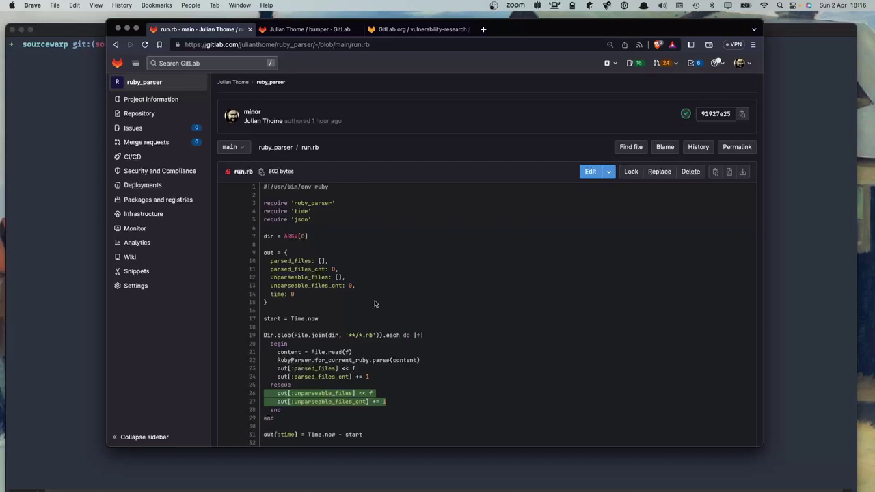
scroll(360, 321, down, 1)
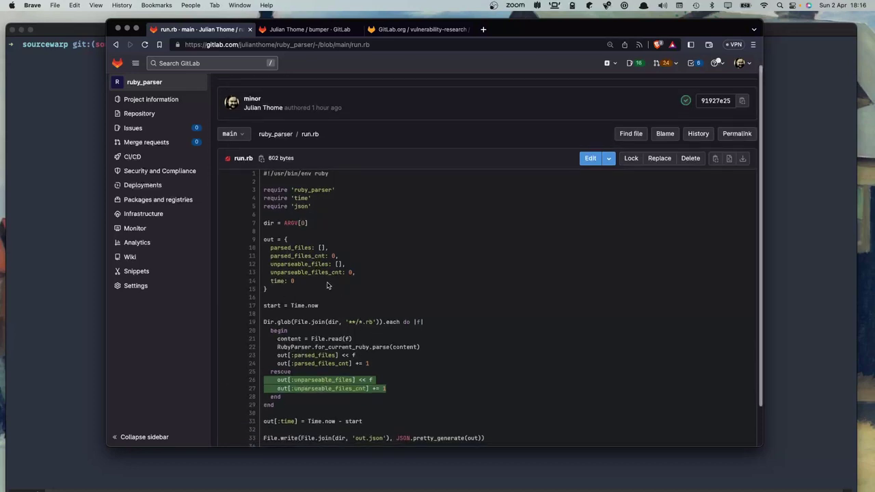
scroll(349, 304, down, 3)
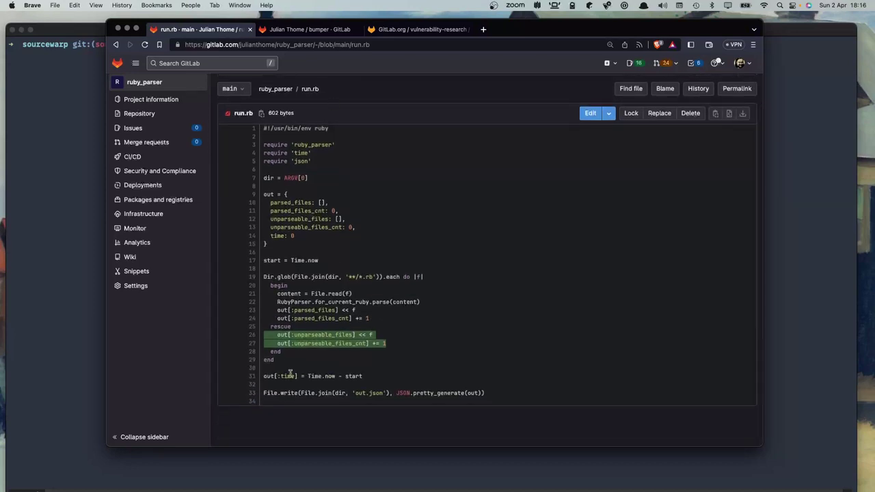